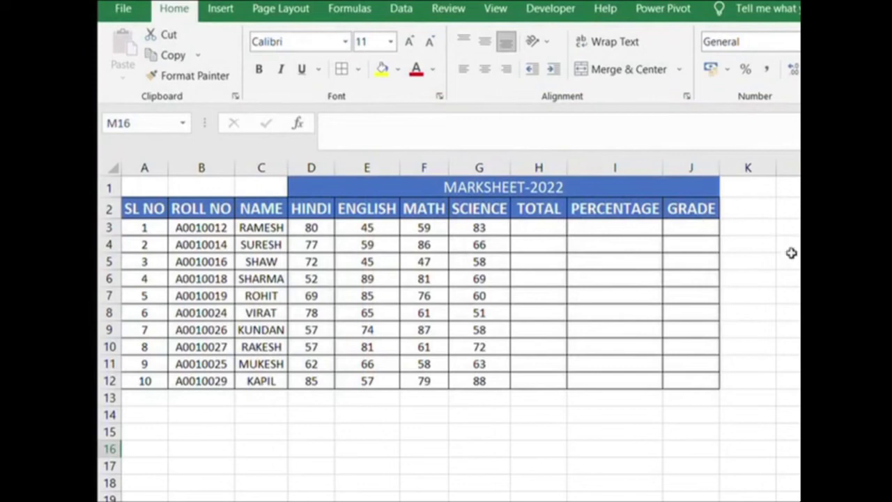
Enter =SUM(D3:G3) in H3 to total the first student's four subject marks.
left_click(792, 254)
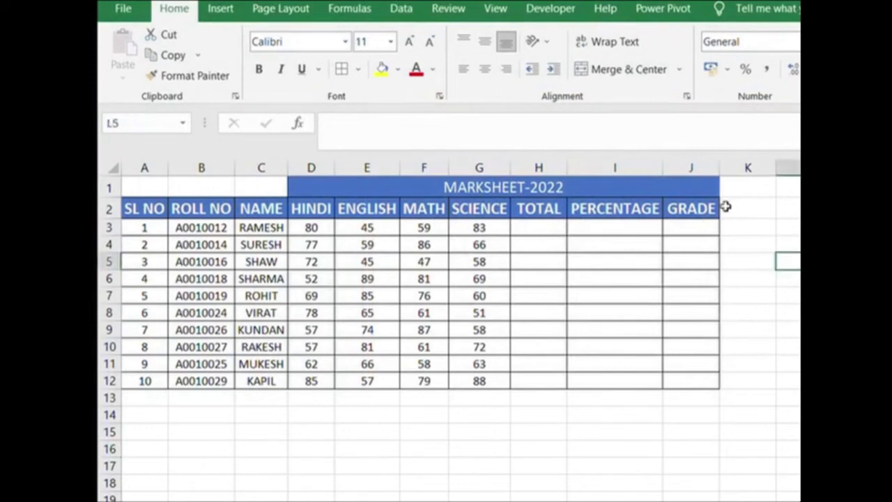
left_click(727, 205)
left_click(535, 227)
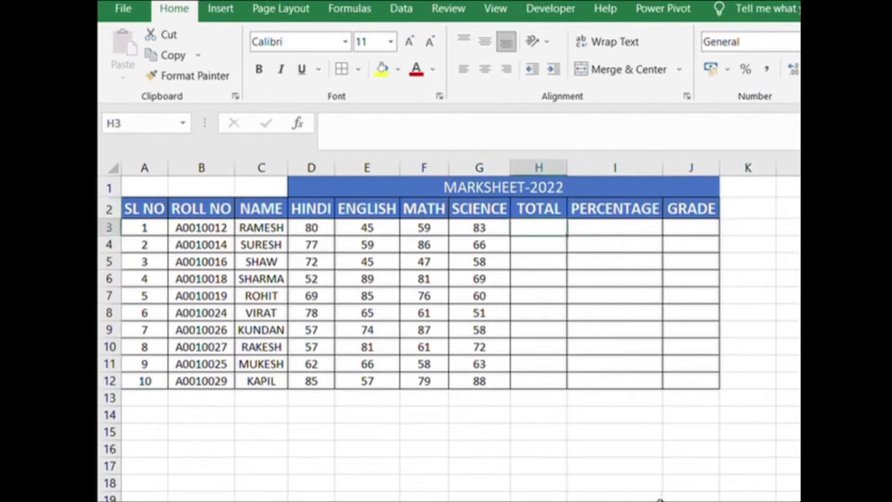
type("=sum(")
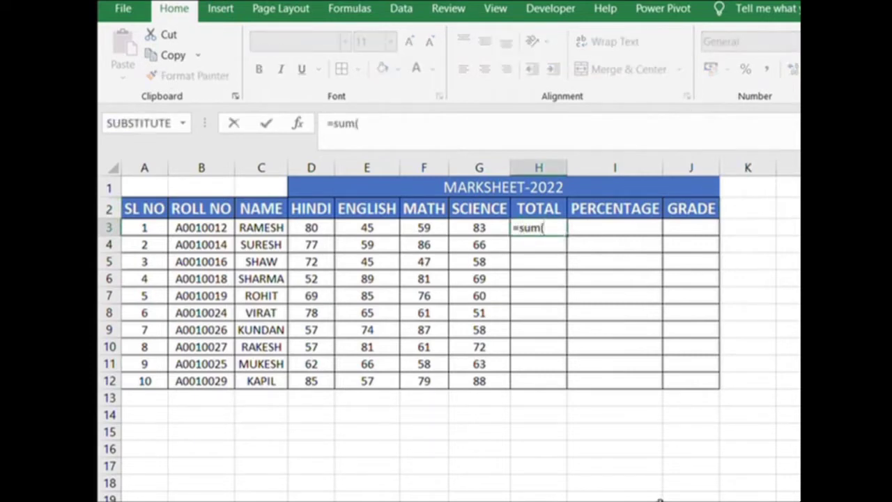
key("Left")
key("Left")
key("Left")
key("Left")
key("shift+Right")
key("shift+Right")
key("shift+Right")
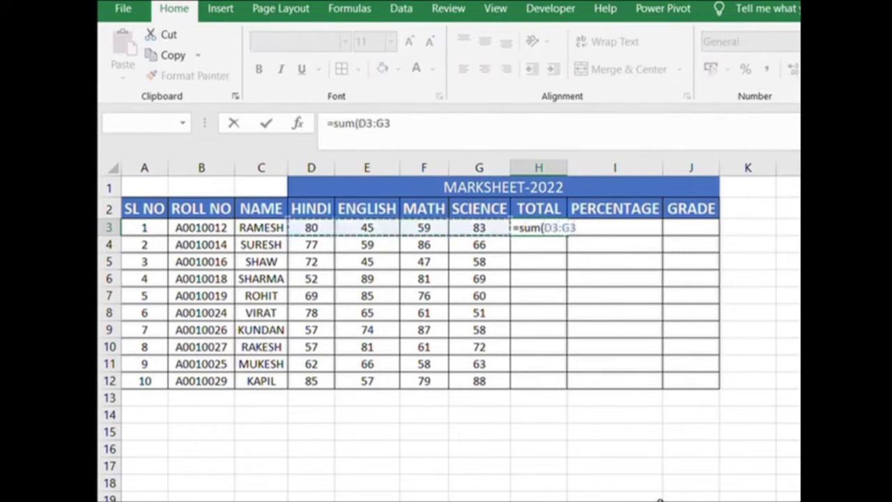
type(")")
key("Return")
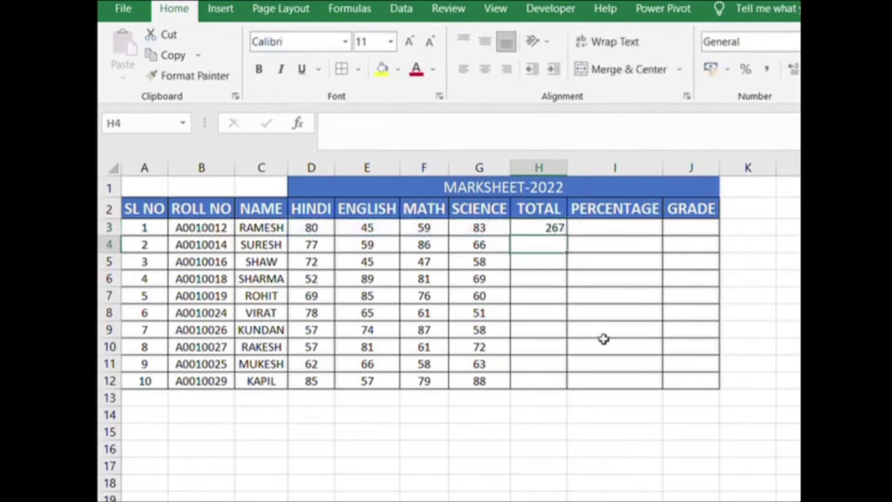
Fill the H3 total formula down to H12, giving totals from 267 to 309.
left_click(565, 229)
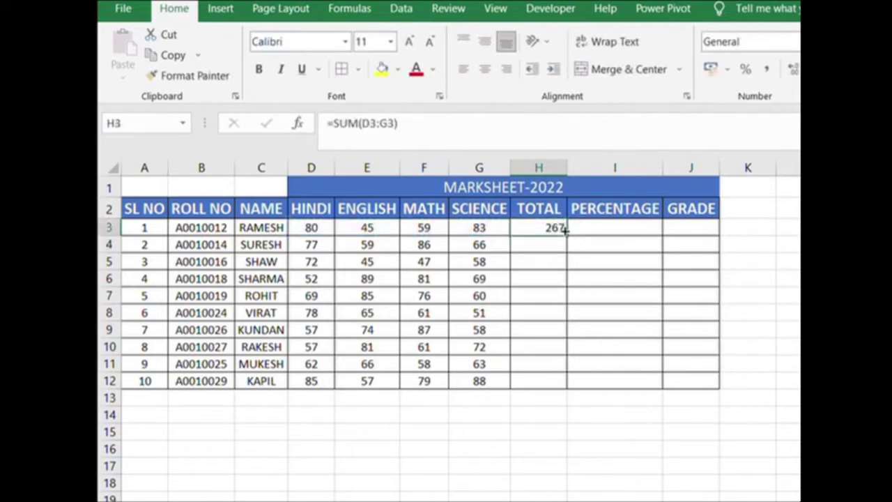
double_click(565, 230)
left_click(579, 231)
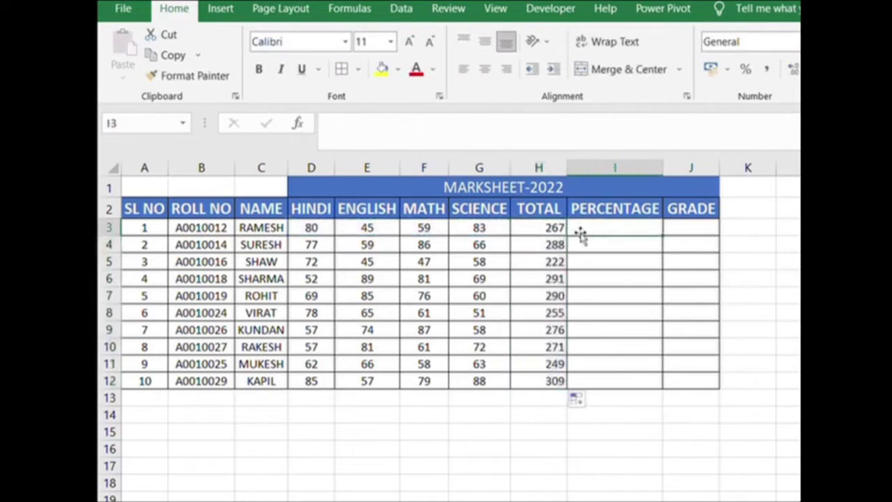
Enter =H3/4 in I3 and fill it down to I12, giving percentages 55.5 to 77.25.
type("=")
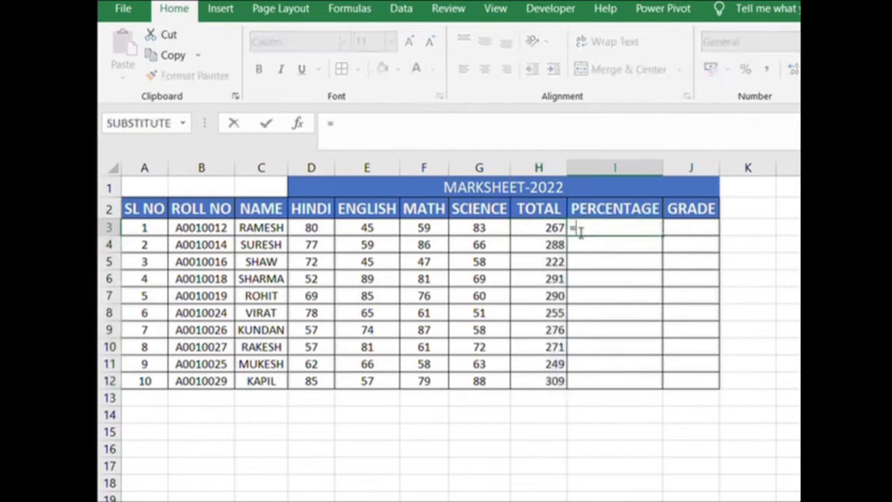
key("Left")
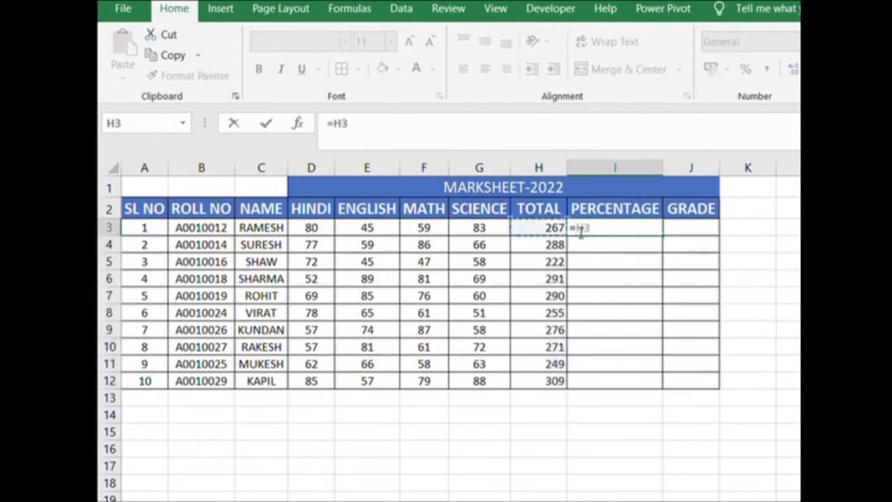
type("/4")
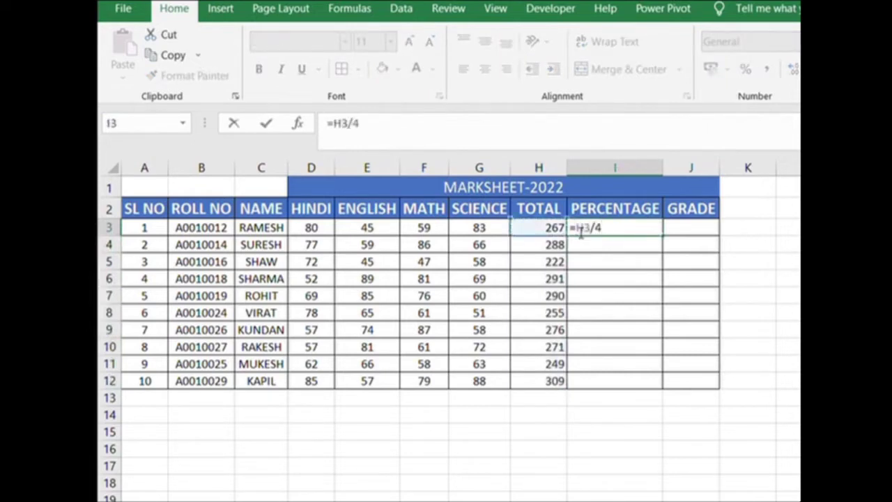
key("Return")
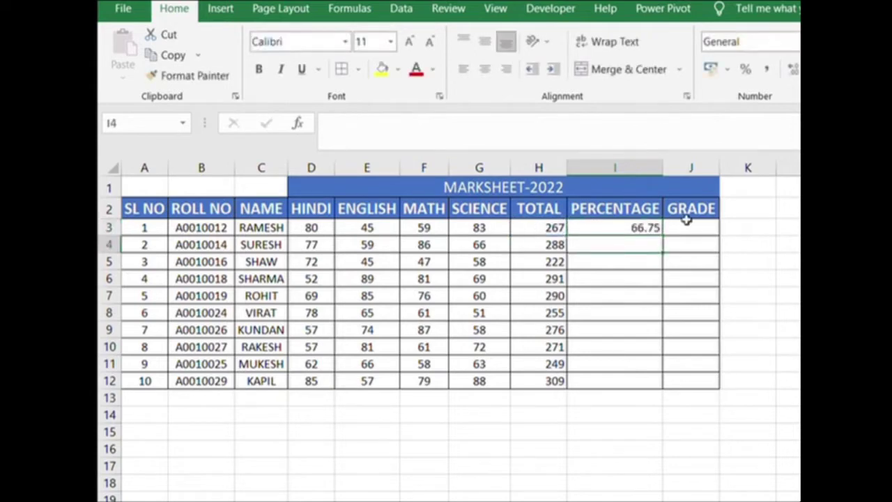
left_click(655, 227)
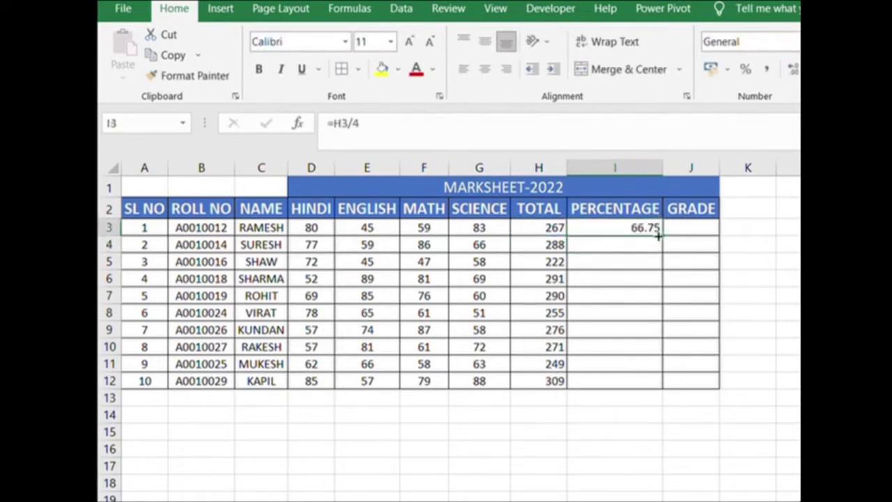
double_click(662, 235)
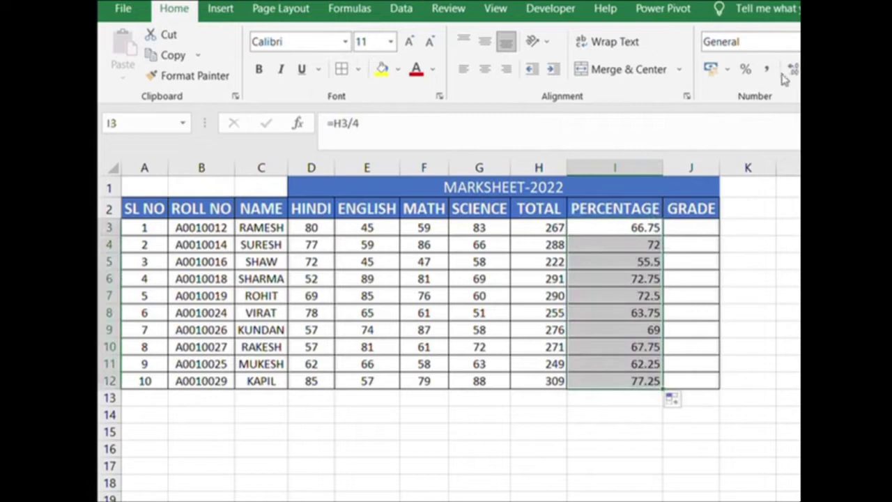
Format I3:I12 as Number with two decimals, so percentages show 55.50 to 77.25.
left_click(746, 68)
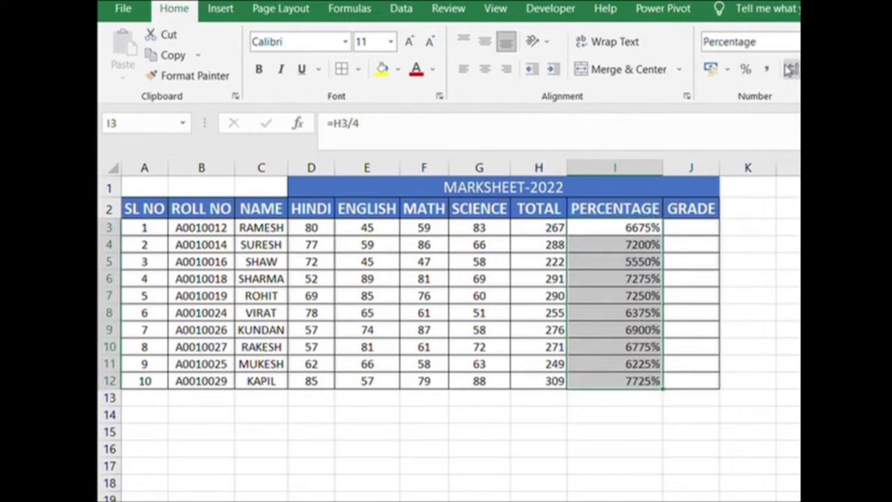
left_click(792, 69)
left_click(793, 69)
left_click(792, 69)
left_click(792, 69)
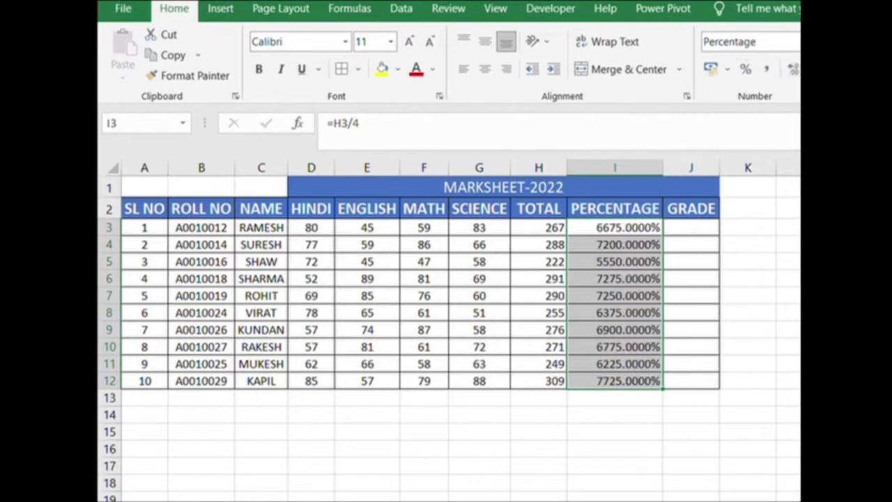
left_click(798, 69)
left_click(798, 69)
left_click(798, 69)
left_click(798, 69)
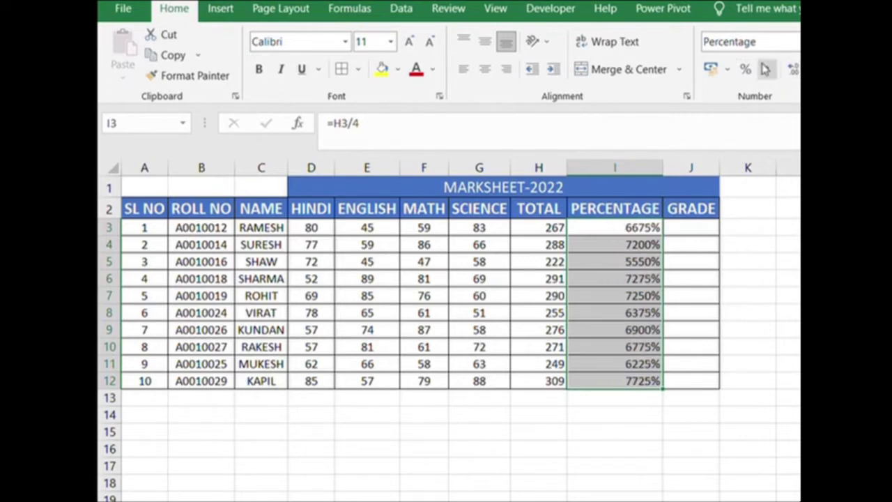
left_click(795, 42)
key("Delete")
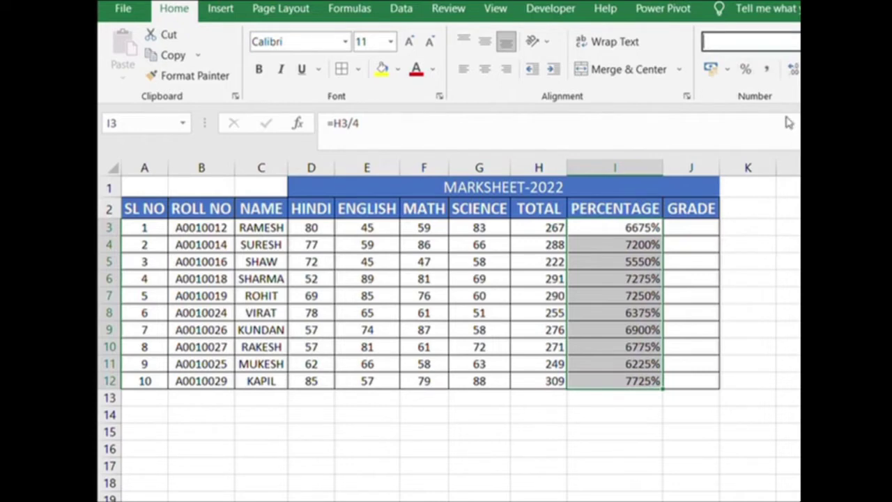
type("Number")
key("Return")
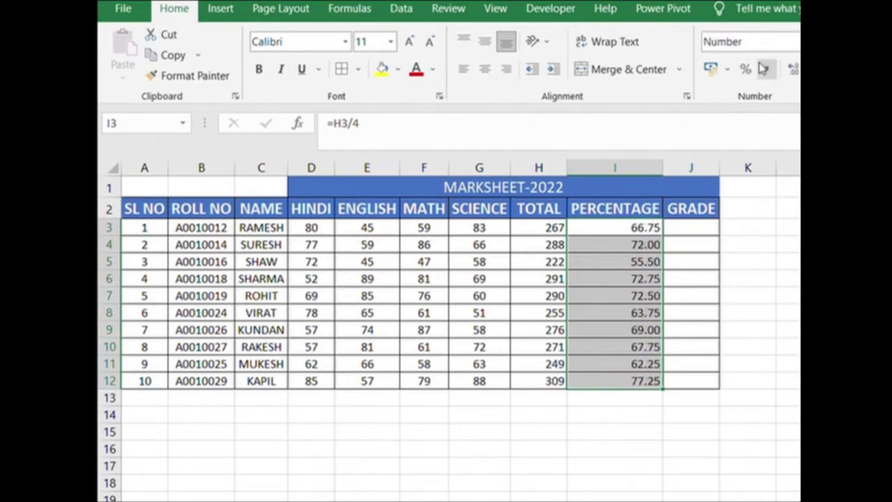
left_click(746, 68)
left_click(698, 225)
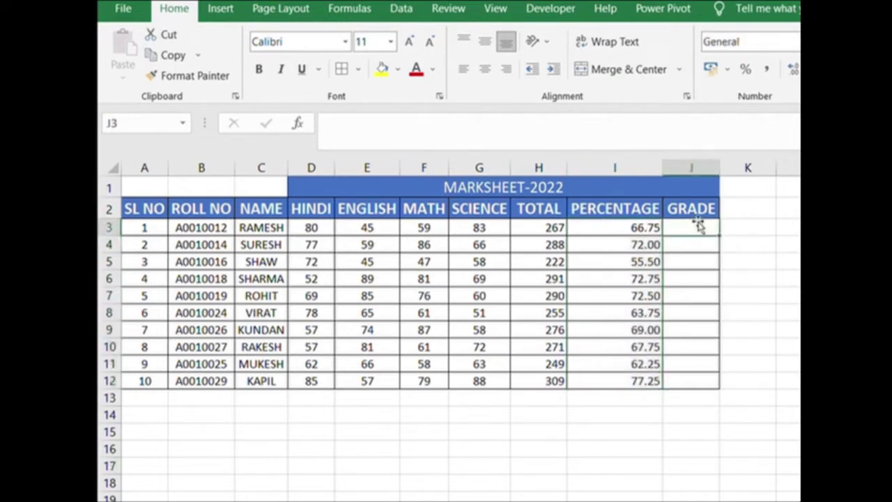
Start J3's nested IF with H3>=300 giving "A+" and H3>=290 giving "A".
type("=")
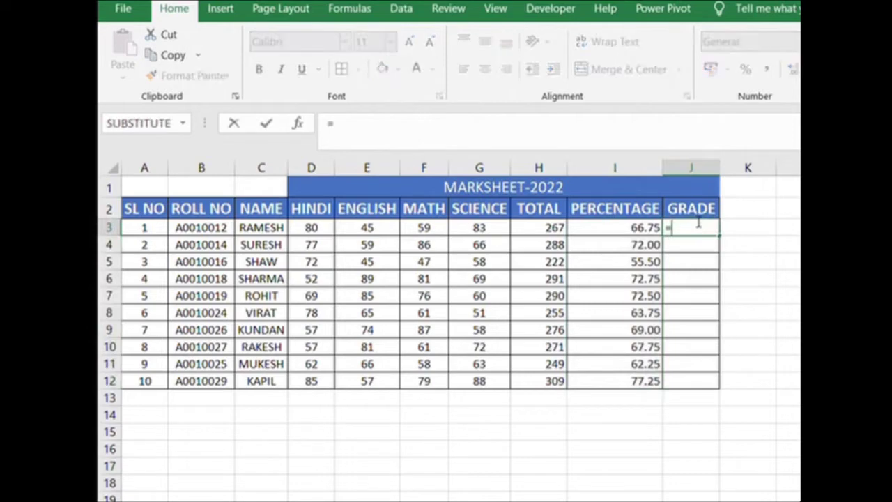
type("IF(")
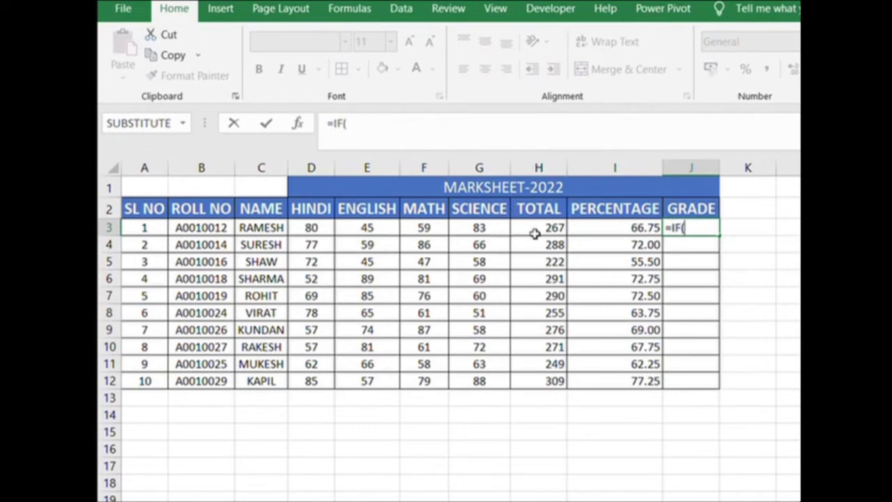
left_click(535, 225)
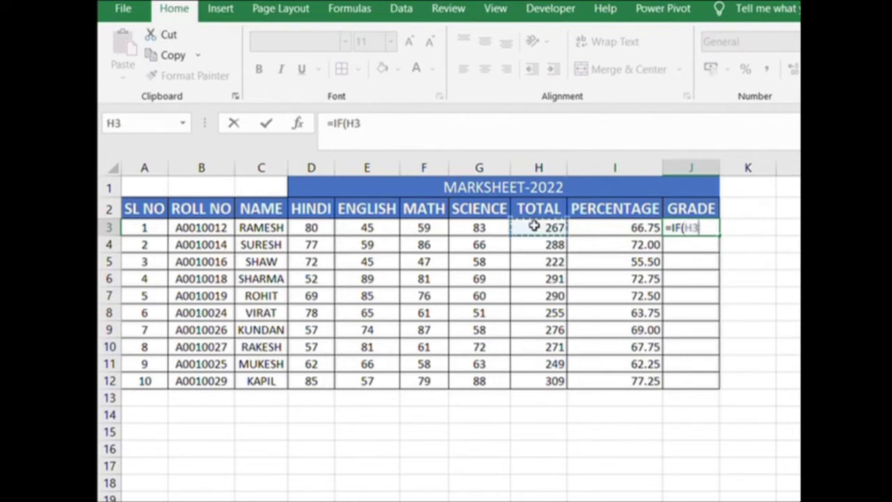
type(">=300,")
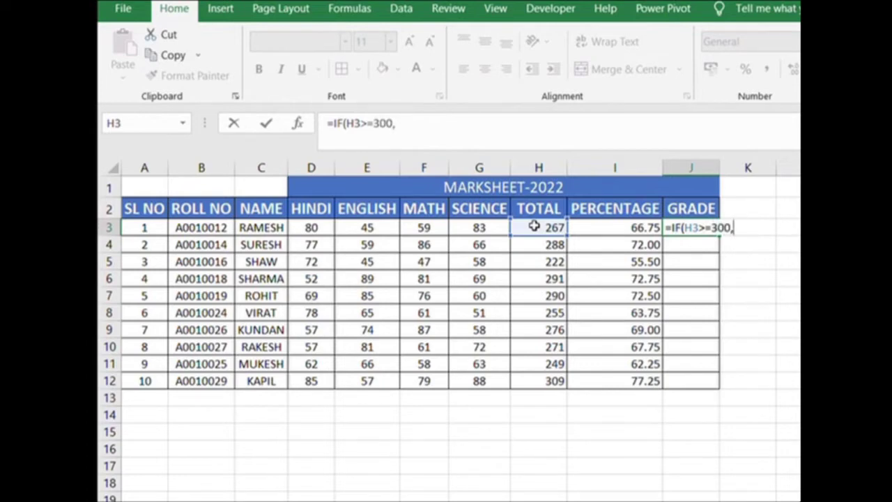
type("\"A+\",IF(")
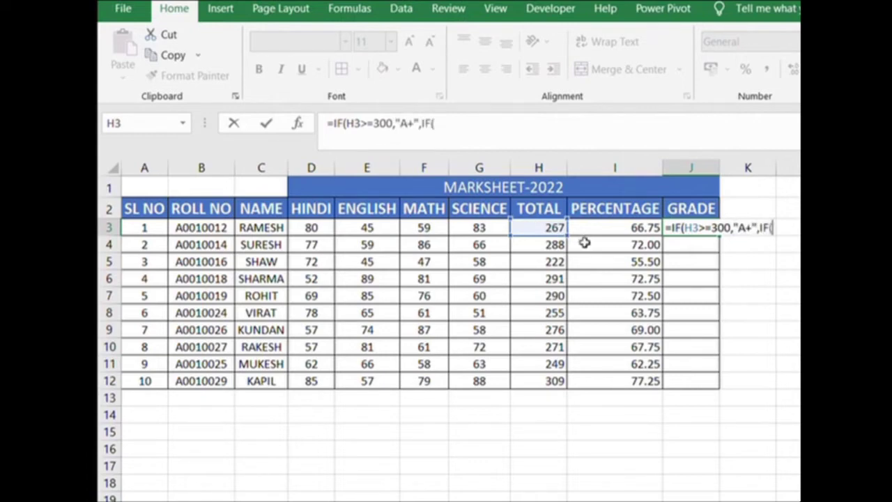
left_click(549, 225)
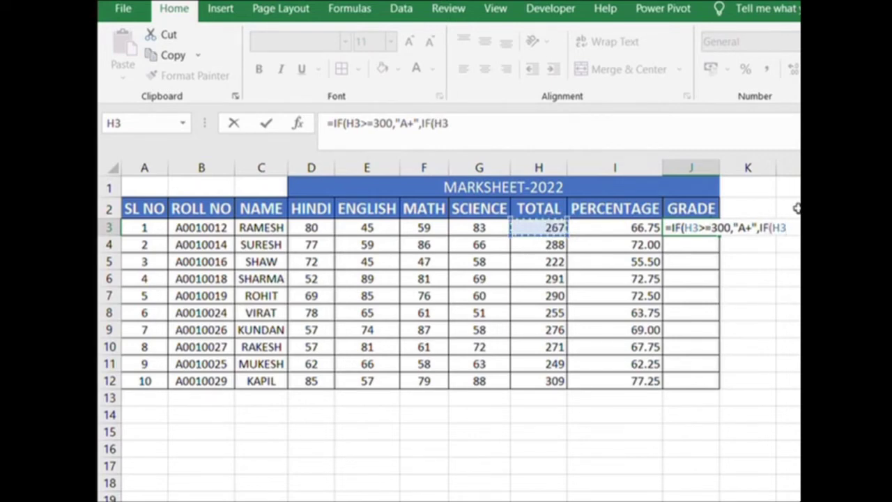
type(">")
type("=")
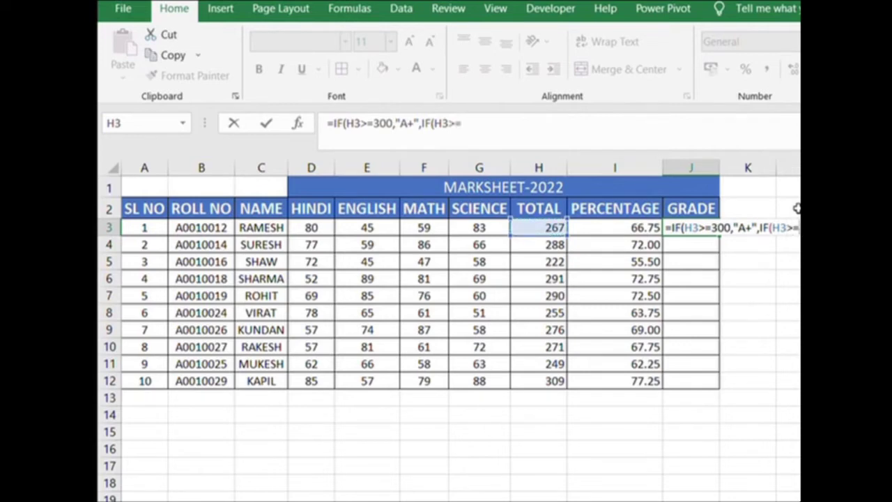
type("290,")
type("\"A")
type("\",IF(")
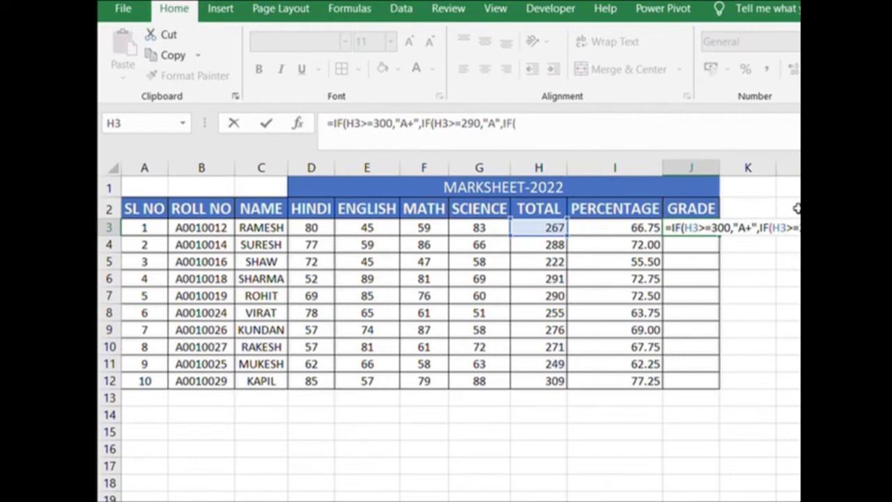
Add the H3>=280 "B+" and H3>=250 "B" tests to the grade formula.
left_click(558, 226)
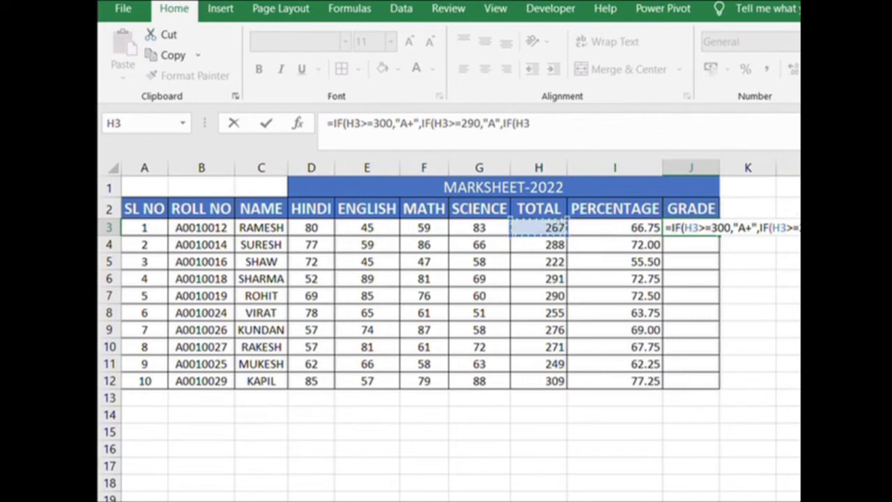
type(">=280,\"")
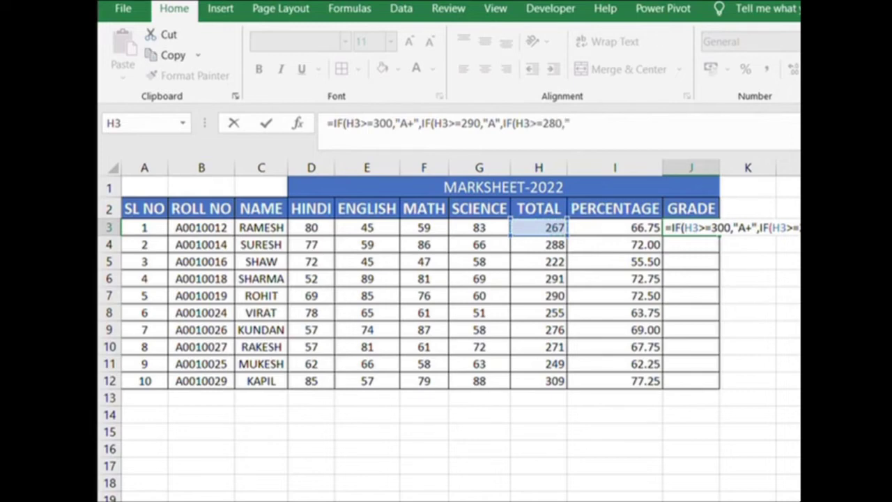
type("B+\",")
left_click(553, 227)
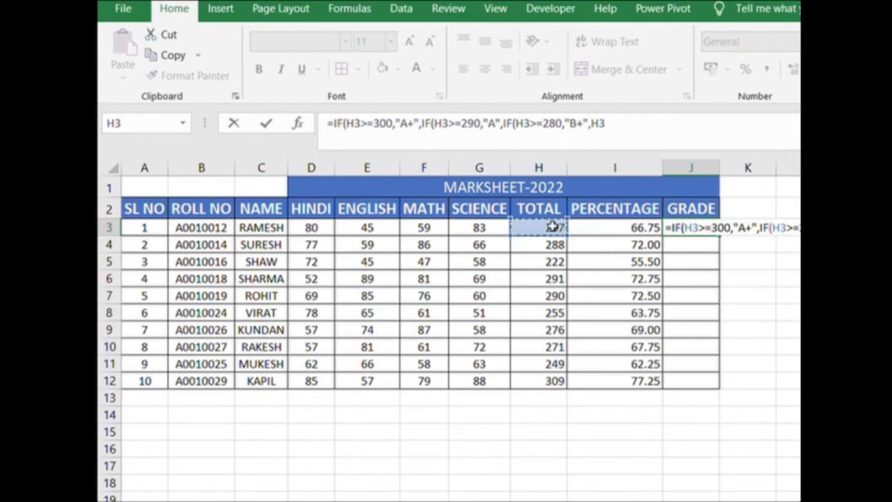
key("BackSpace")
key("BackSpace")
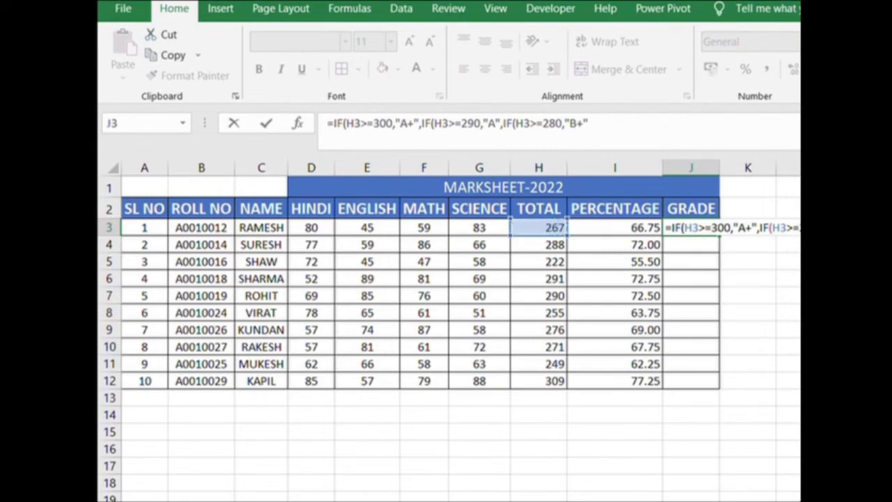
type(",IF(")
left_click(543, 227)
type(">")
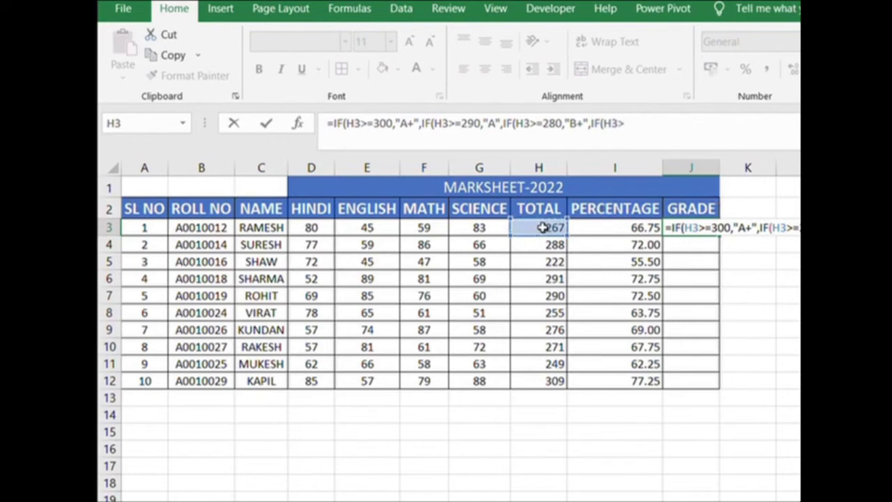
type("=250,")
type("\"")
type("B\",")
Finish the formula with IF(H3<=250,"C","") and closing brackets, so J3 shows B.
left_click(536, 224)
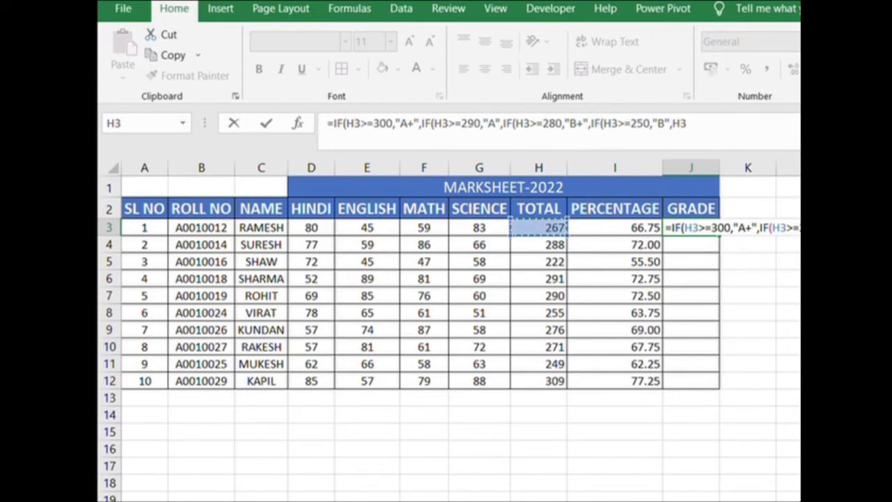
type("<")
type("=25")
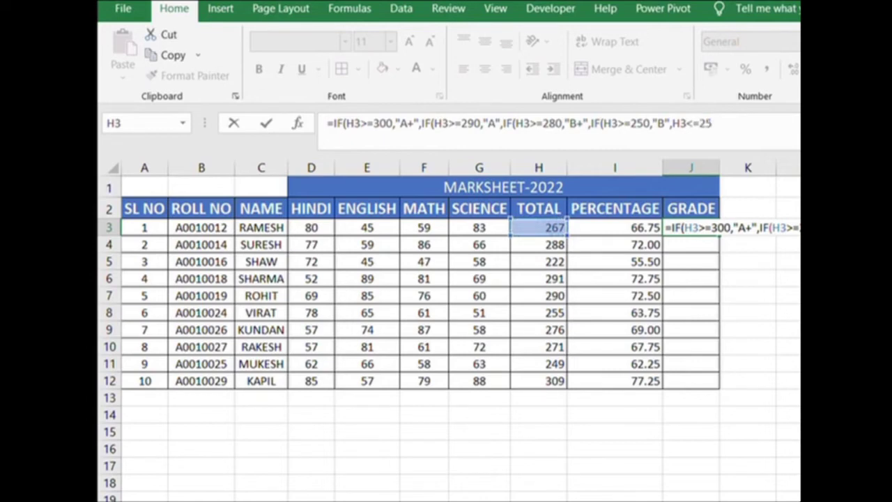
type("0,")
type("\"C\")))")
type(")")
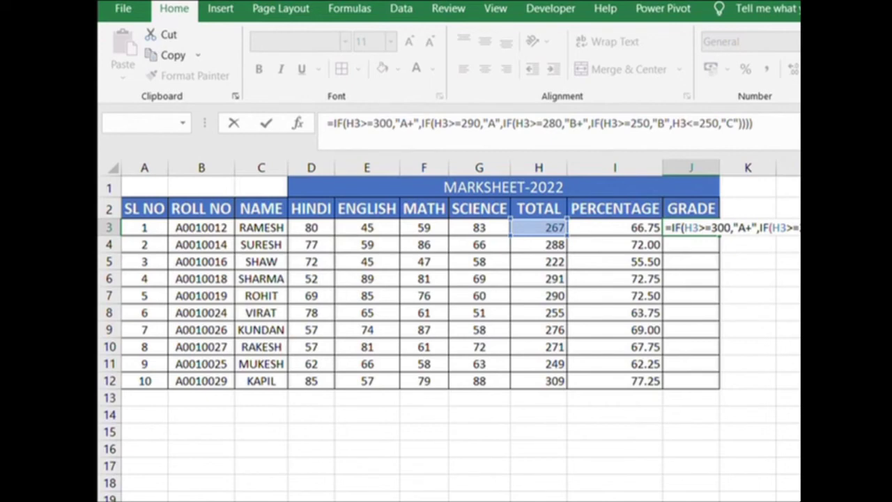
type("IF(")
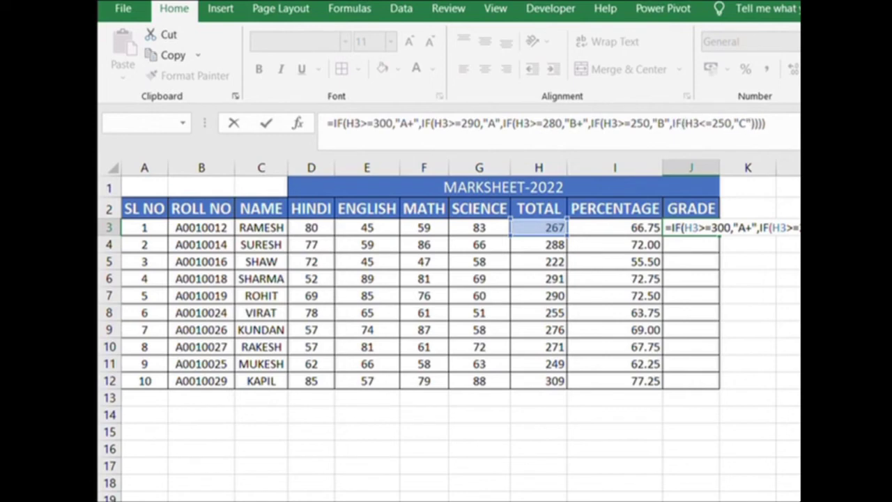
type(",")
type("\"\"")
key("Return")
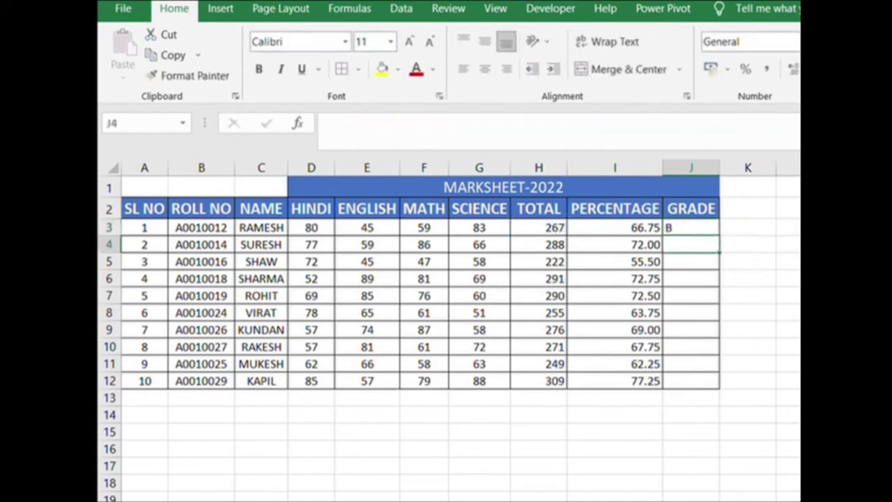
Fill J3's grade formula down to J12, grading every student from C to A+.
left_click(697, 228)
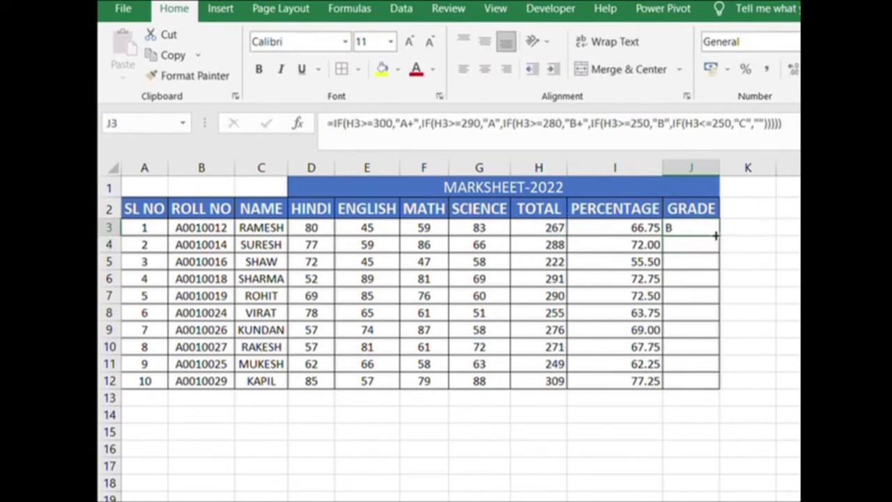
double_click(718, 236)
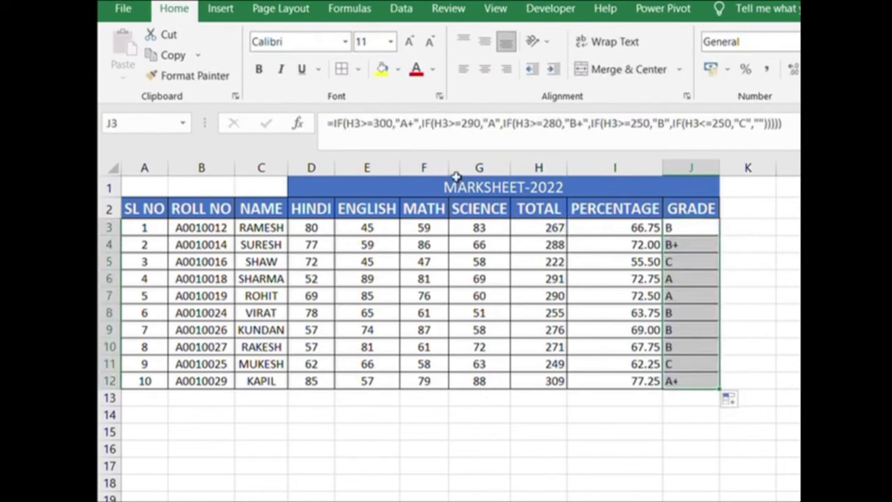
left_click(370, 41)
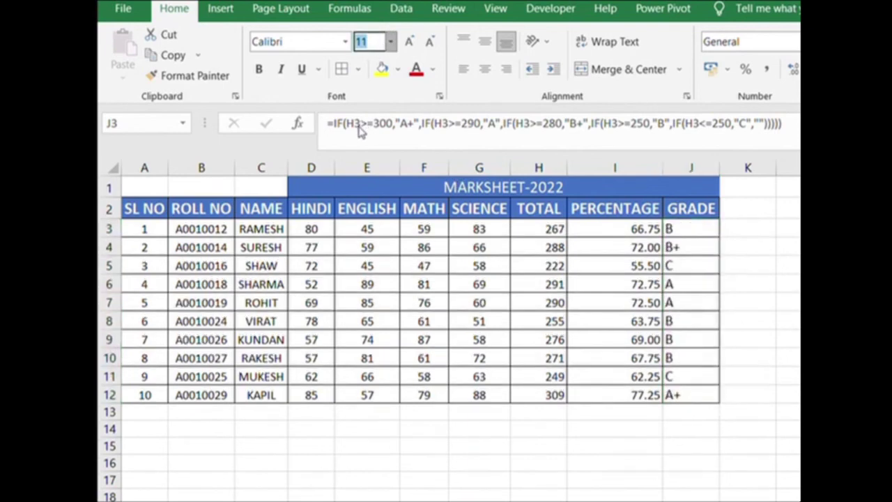
Set the grades in J3:J12 to 12 pt and centre them.
type("12")
key("Return")
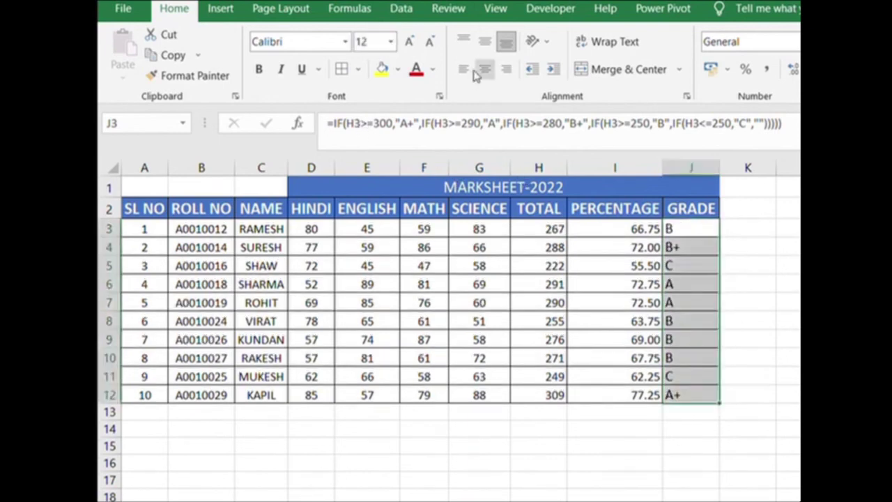
left_click(481, 71)
left_click(787, 207)
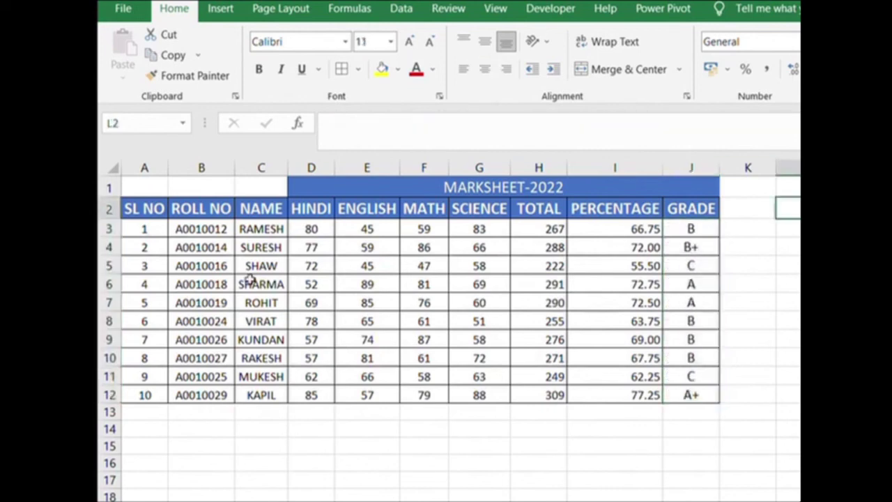
Select the data range from D3, undoing an accidental C entered in D3.
left_click(300, 228)
key("ctrl+shift+Right")
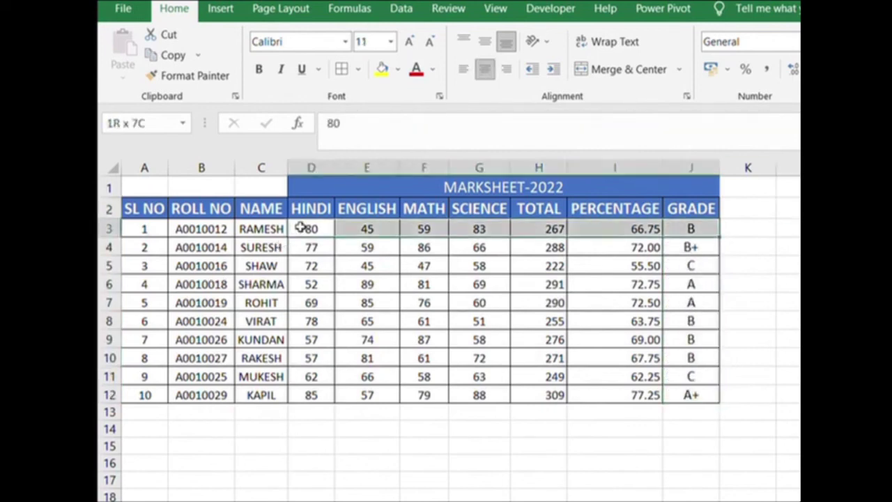
key("ctrl+shift+Down")
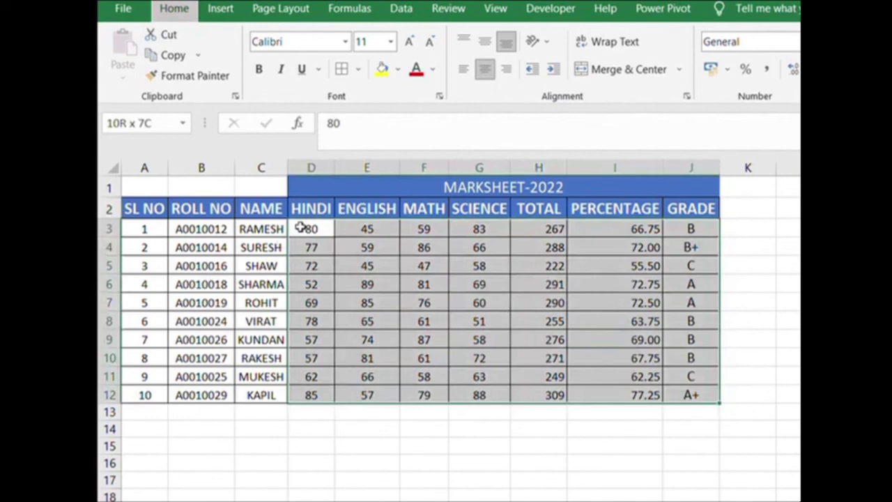
type("C")
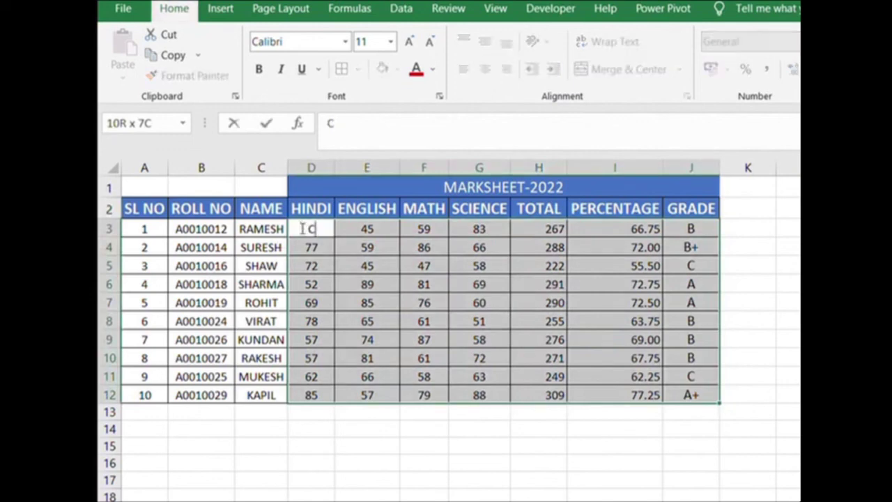
left_click(603, 282)
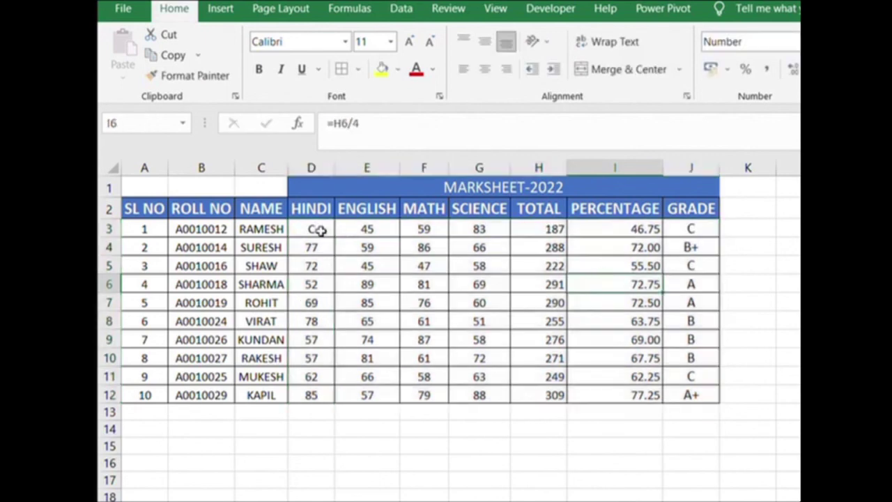
key("ctrl+z")
Centre-align all marks, totals, percentages and grades in D3:J12.
left_click(318, 231)
key("shift+Right")
key("shift+Right")
key("shift+Right")
key("shift+Right")
key("shift+Right")
key("shift+Right")
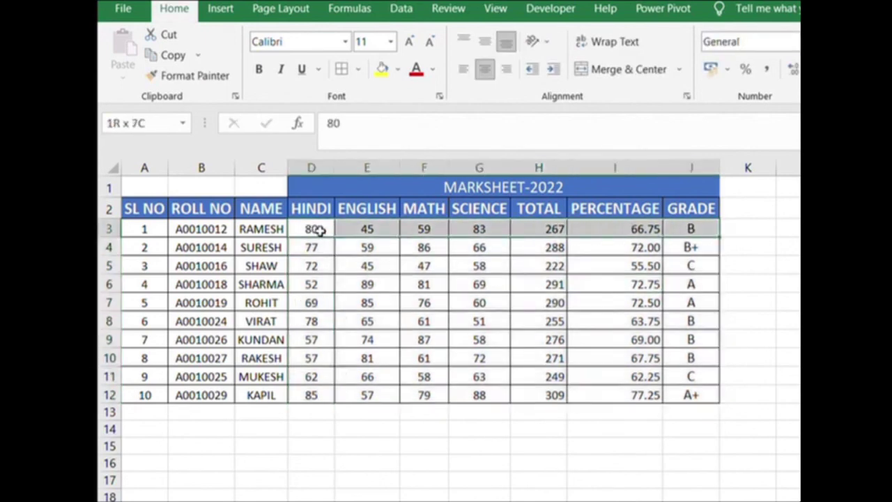
key("ctrl+shift+Down")
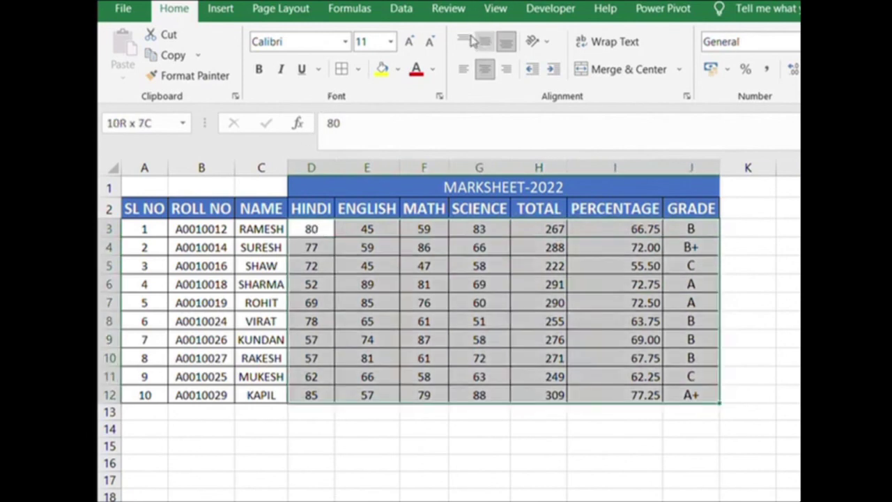
left_click(483, 69)
left_click(484, 70)
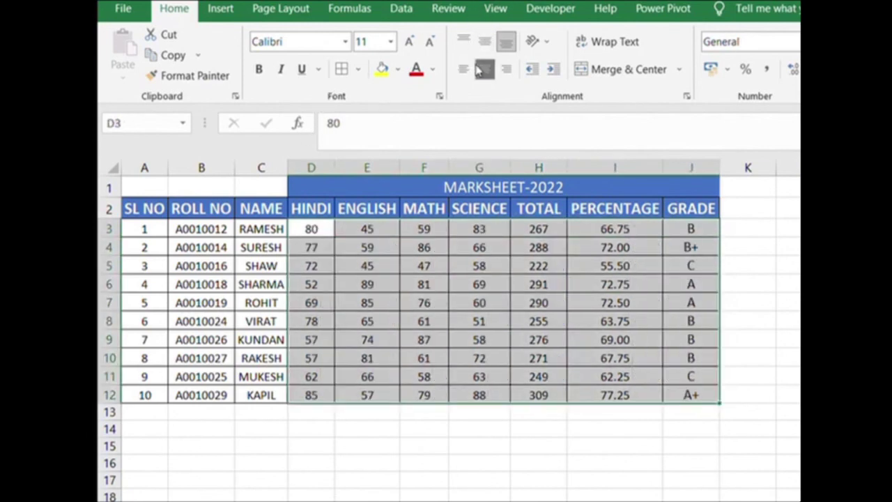
left_click(746, 202)
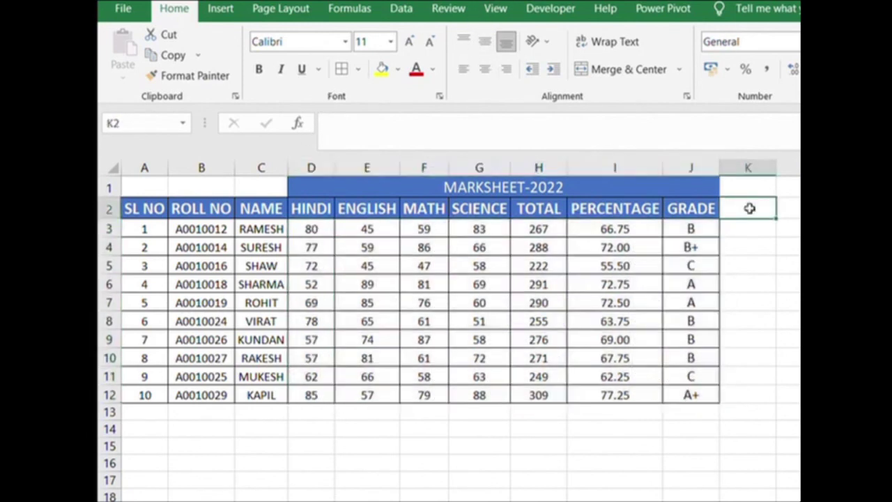
left_click(763, 272)
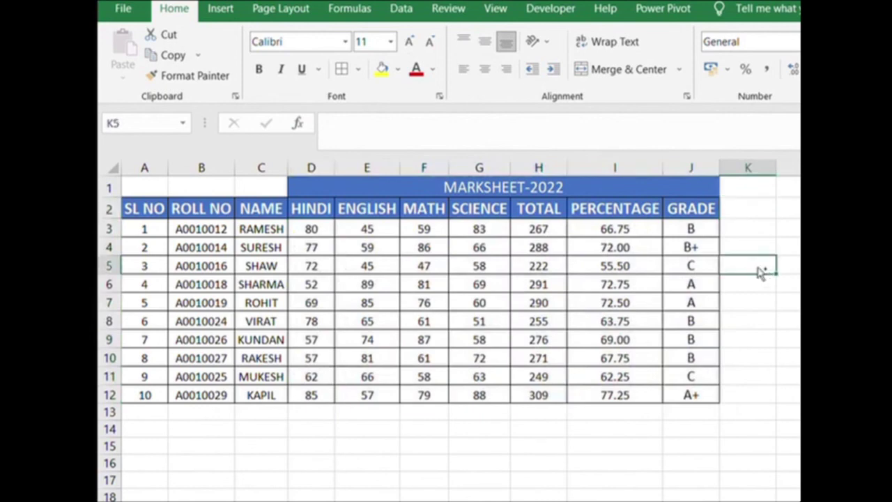
key("ctrl+Home")
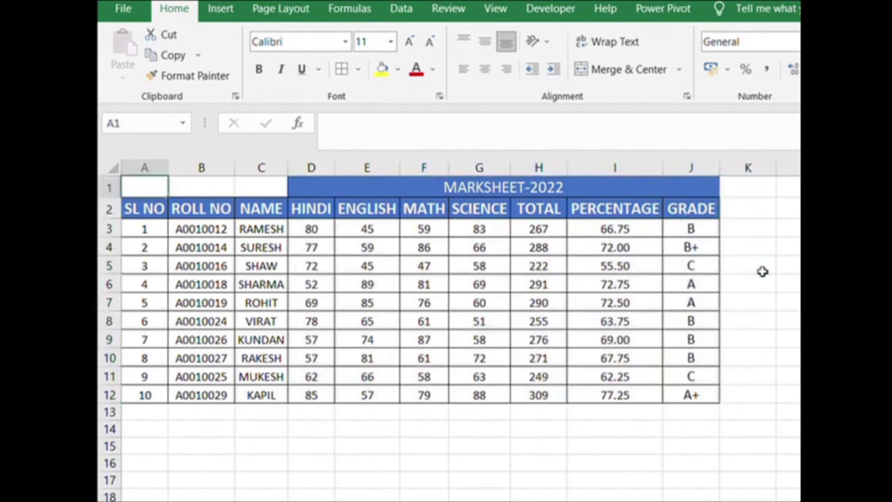